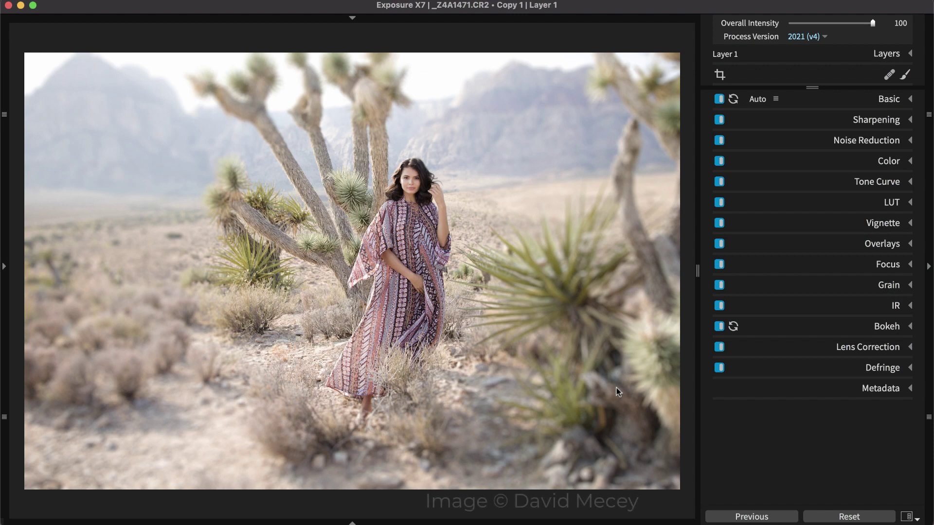
Expand the Bokeh panel, showing the Zeiss 100mm f/2 Makro @ f/5.6 preset at Amount 9
left_click(784, 330)
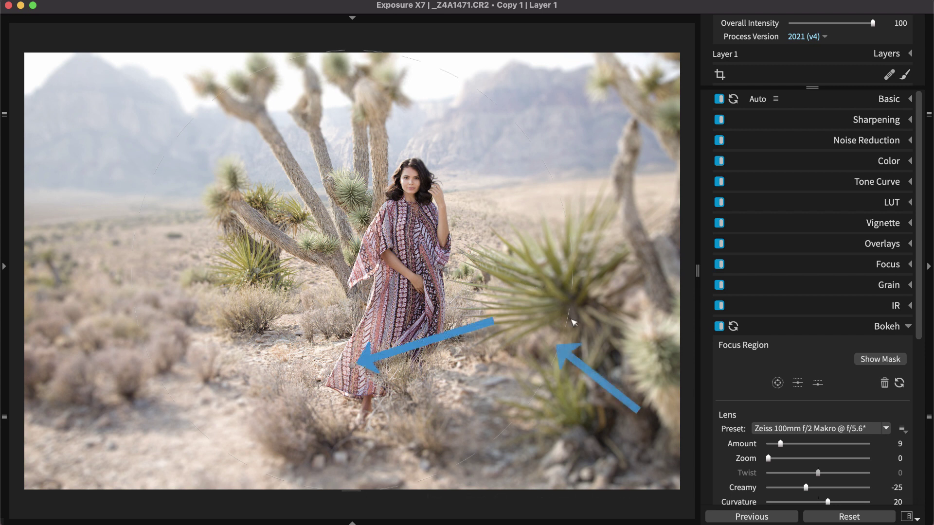
Reset Bokeh, set Amount to 21, and fit a tall, feathered focus ellipse around the model
left_click(770, 333)
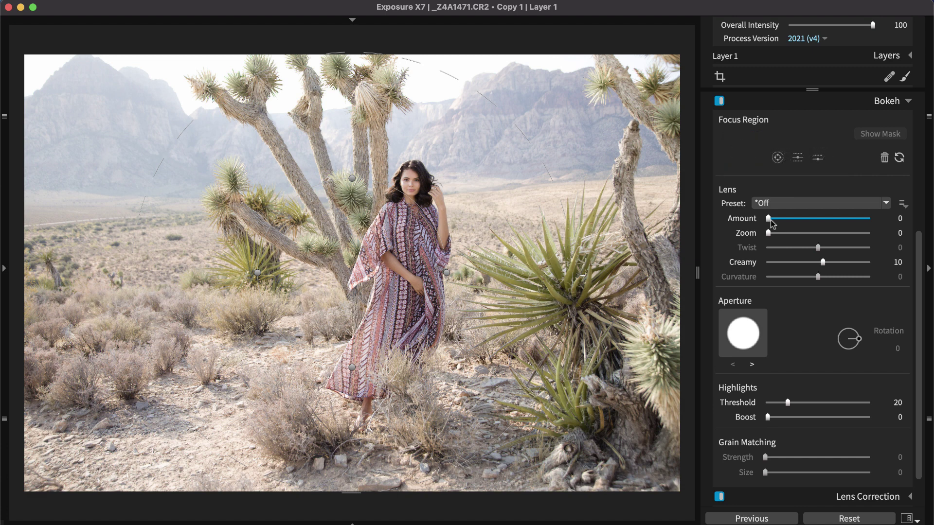
left_click_drag(773, 222, 798, 219)
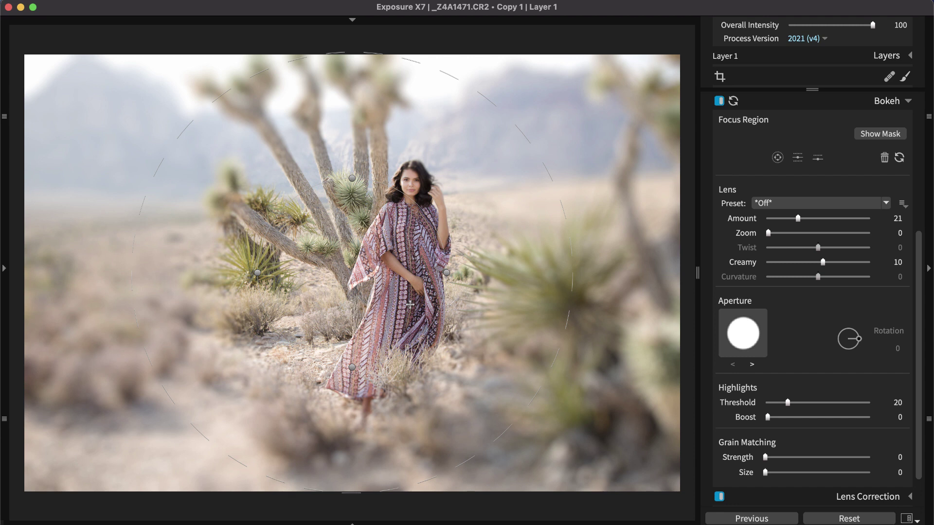
left_click_drag(410, 304, 469, 314)
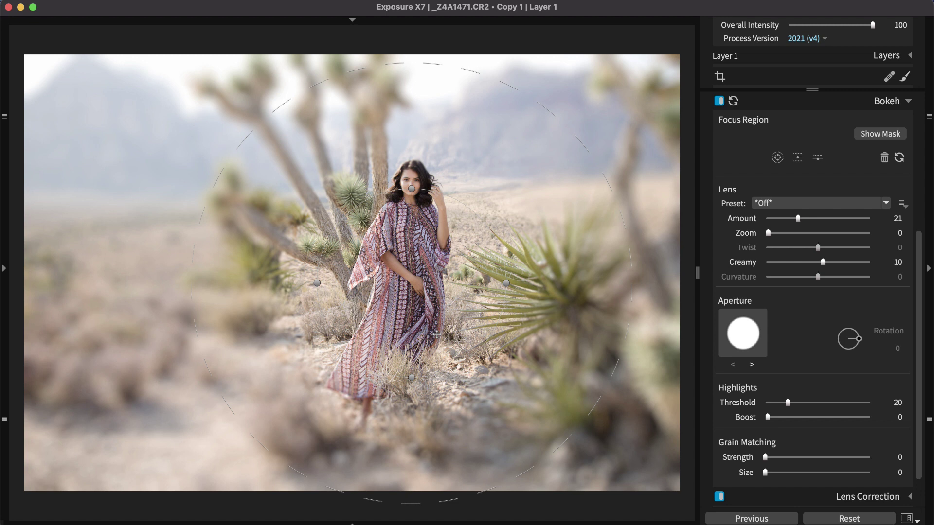
left_click_drag(412, 377, 400, 415)
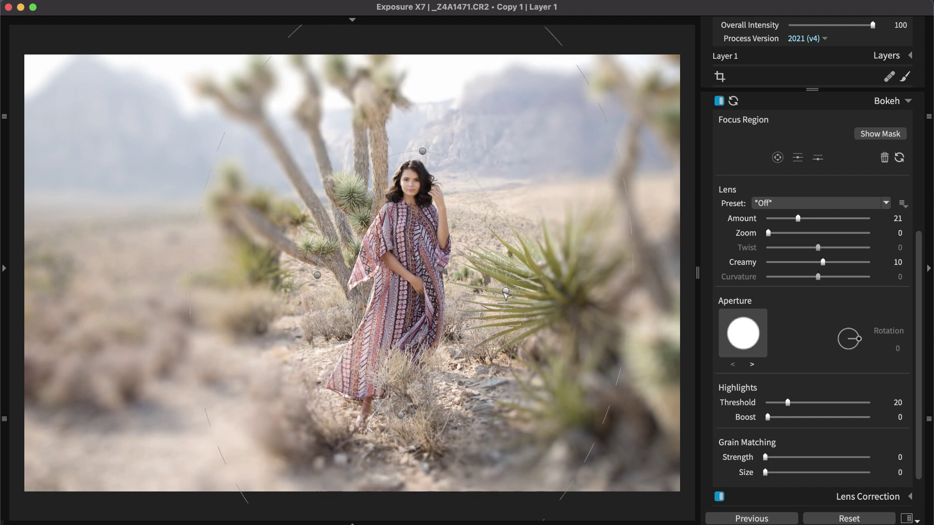
left_click_drag(505, 292, 471, 294)
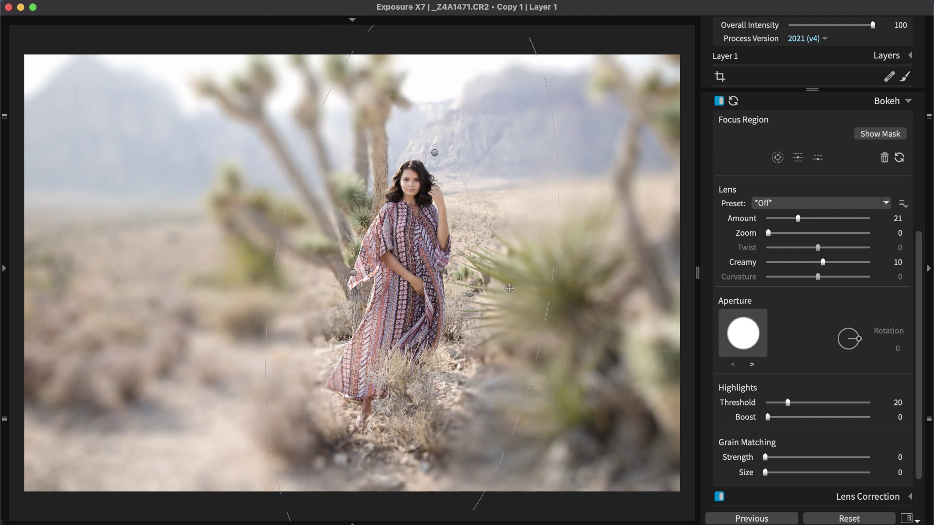
left_click_drag(546, 307, 706, 302)
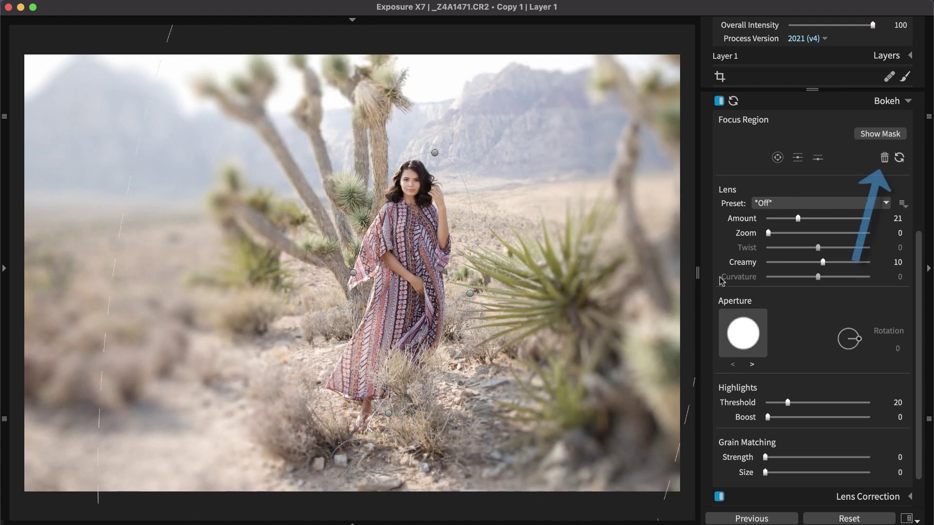
Replace the focus ellipse with a narrow, tilted linear focus band across the model's face
left_click(884, 159)
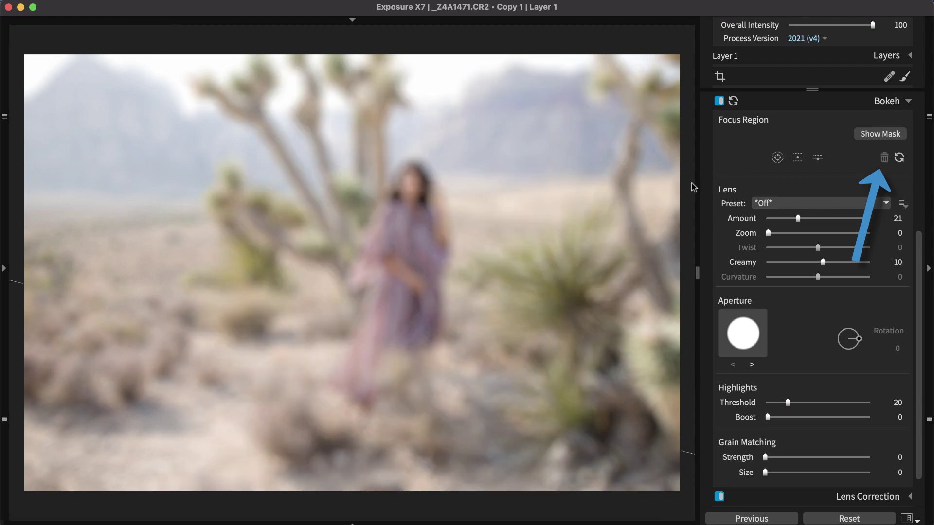
left_click(798, 158)
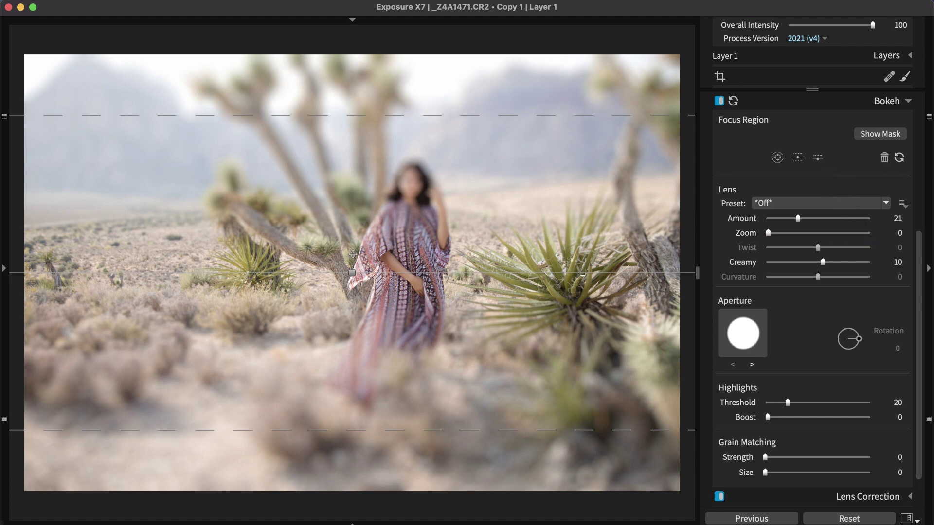
left_click_drag(353, 255, 351, 168)
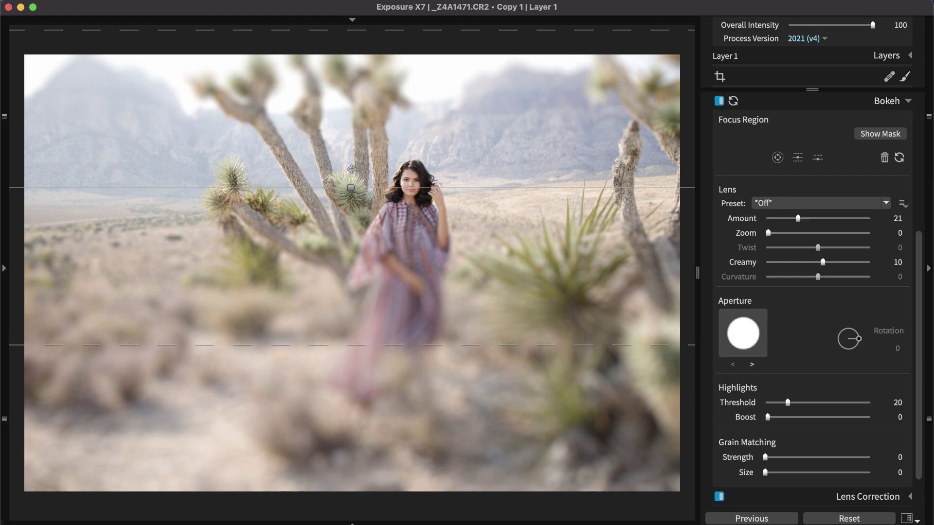
left_click_drag(456, 187, 482, 215)
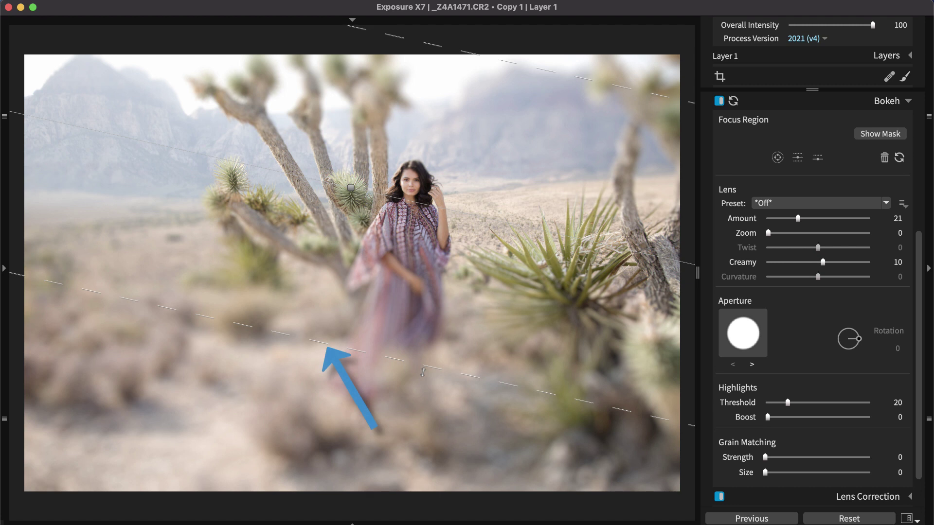
left_click_drag(423, 372, 254, 469)
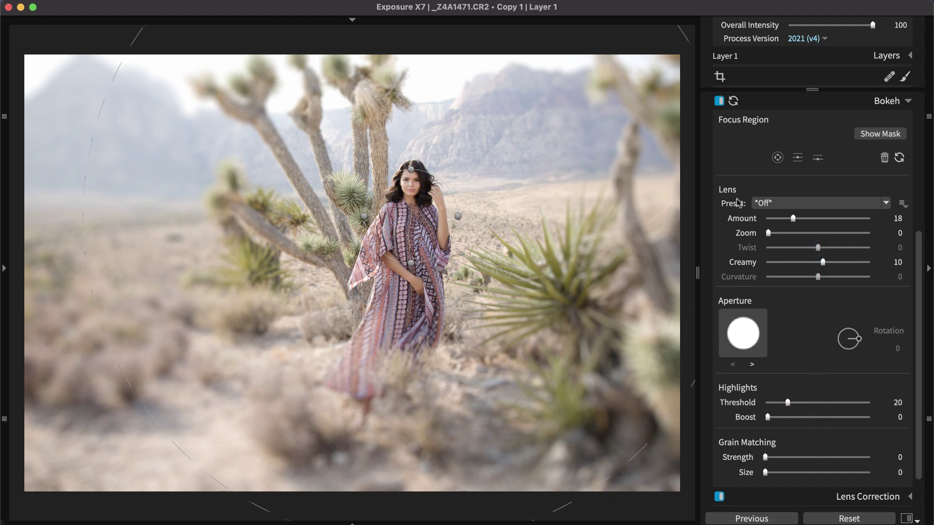
Apply the Traditional Lenses preset Canon 50mm f/1.8 @ f/1.8
left_click(815, 204)
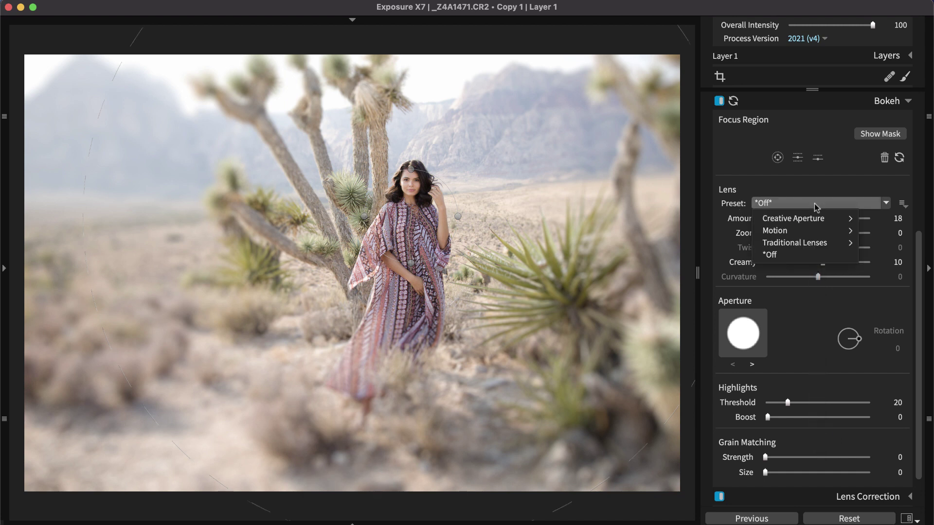
mouse_move(800, 219)
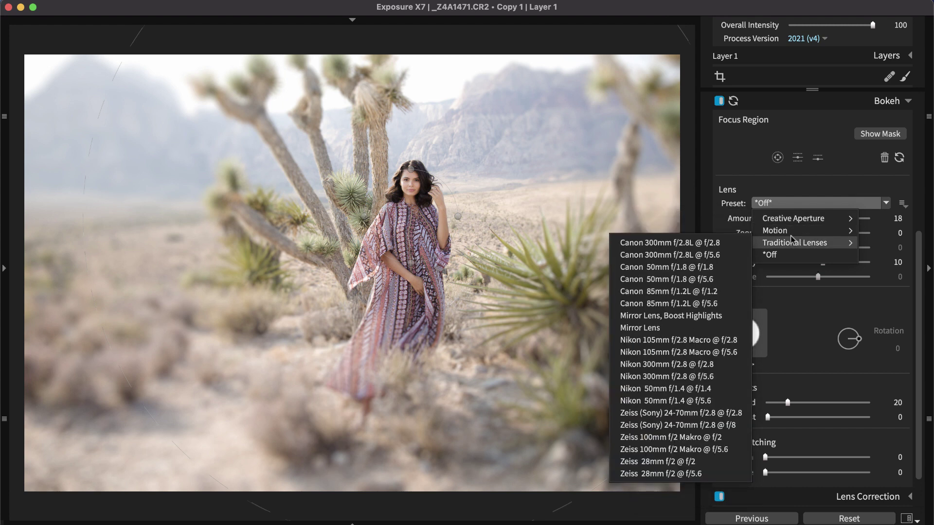
left_click(709, 267)
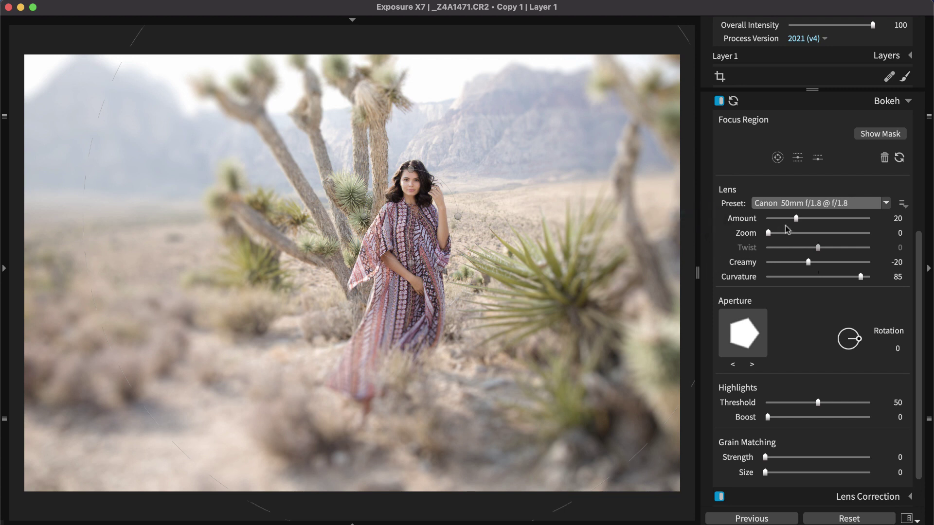
Set Amount 29, add zoom and twist, then settle Creamy at -33 and Curvature at -27
left_click_drag(796, 221, 807, 223)
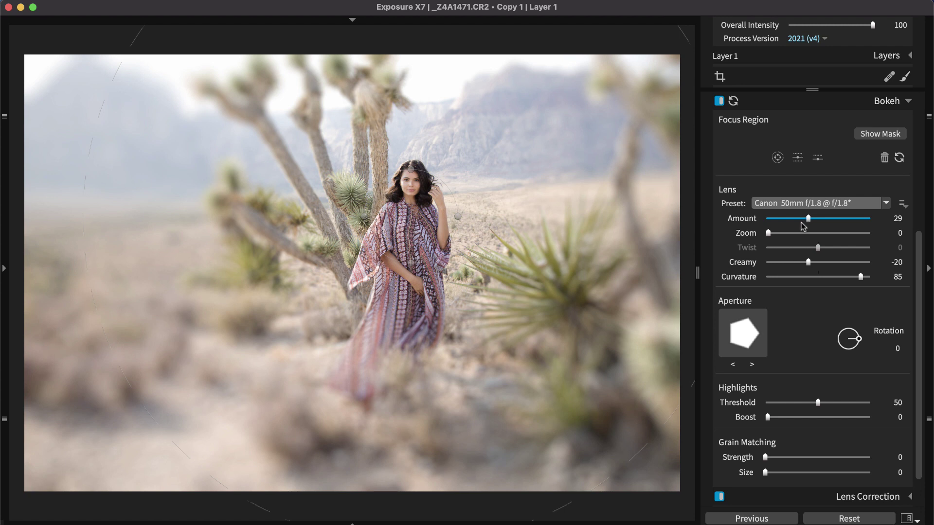
left_click_drag(769, 235, 812, 235)
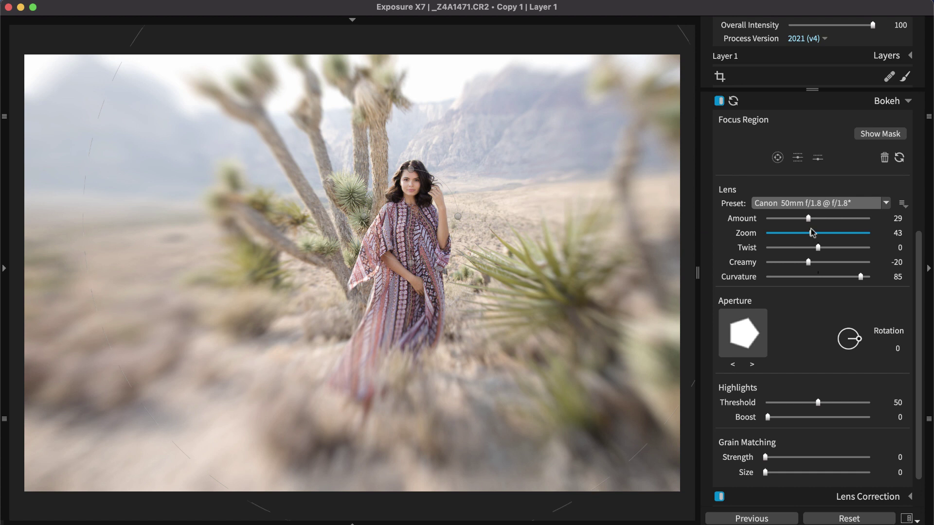
mouse_move(819, 249)
left_mouse_down()
mouse_move(839, 250)
mouse_move(789, 248)
mouse_move(759, 234)
left_mouse_up()
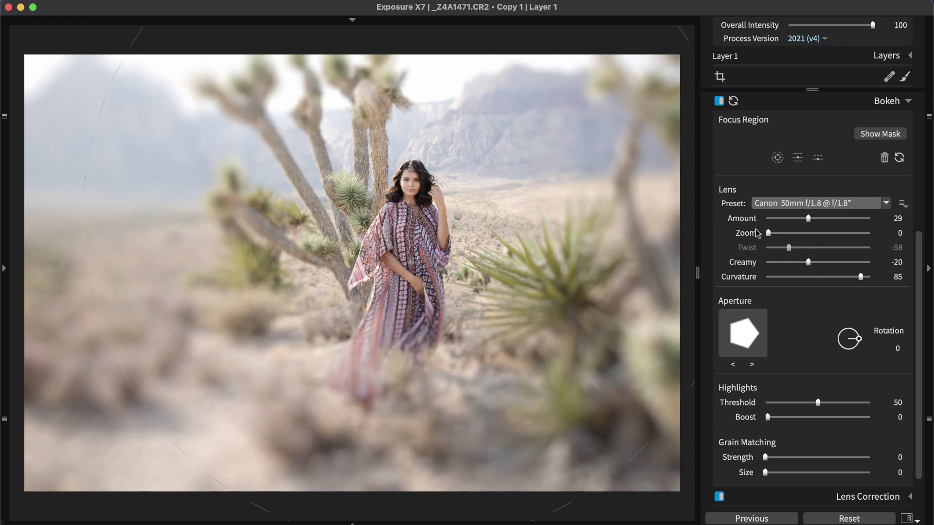
left_click_drag(808, 263, 852, 263)
left_click_drag(852, 263, 777, 259)
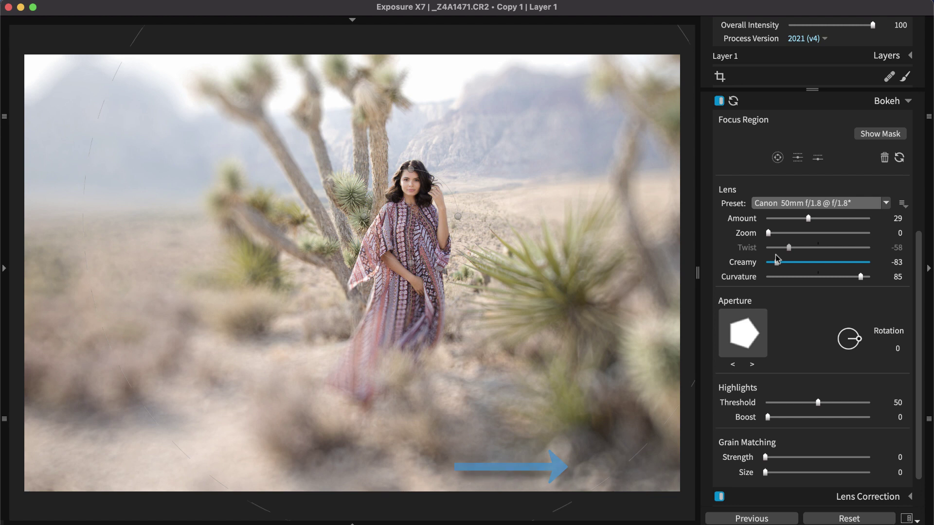
left_click_drag(776, 258, 801, 263)
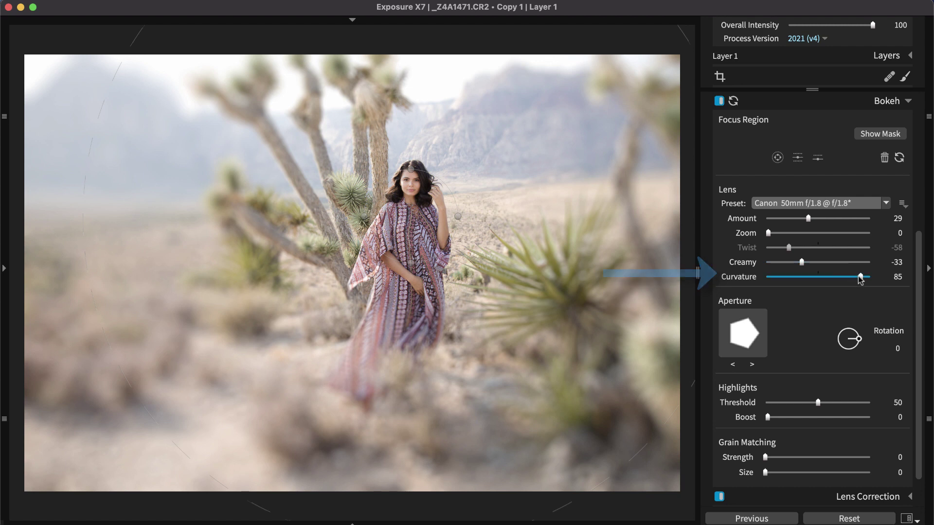
left_click_drag(859, 278, 806, 277)
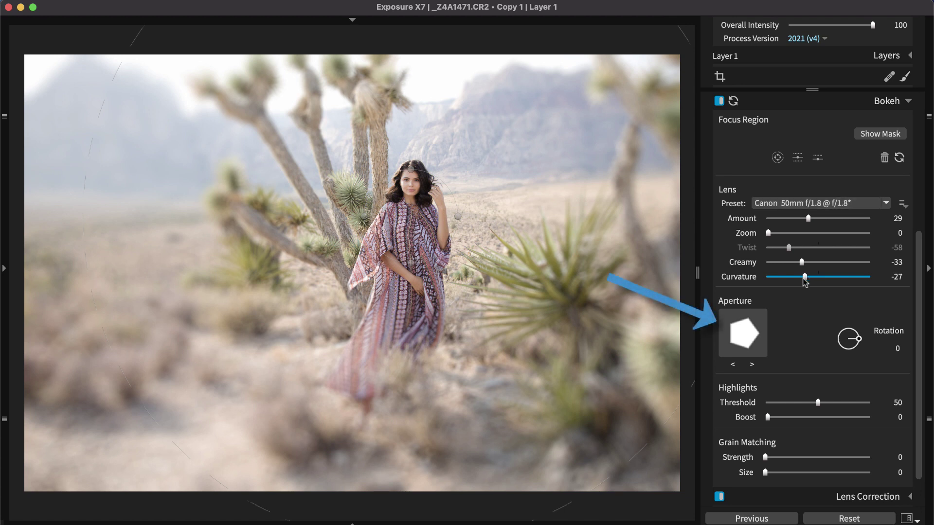
Use a hexagonal aperture rotated to 321, with highlight Threshold 49 and Boost 29
left_click(753, 362)
left_click(753, 362)
left_click(754, 356)
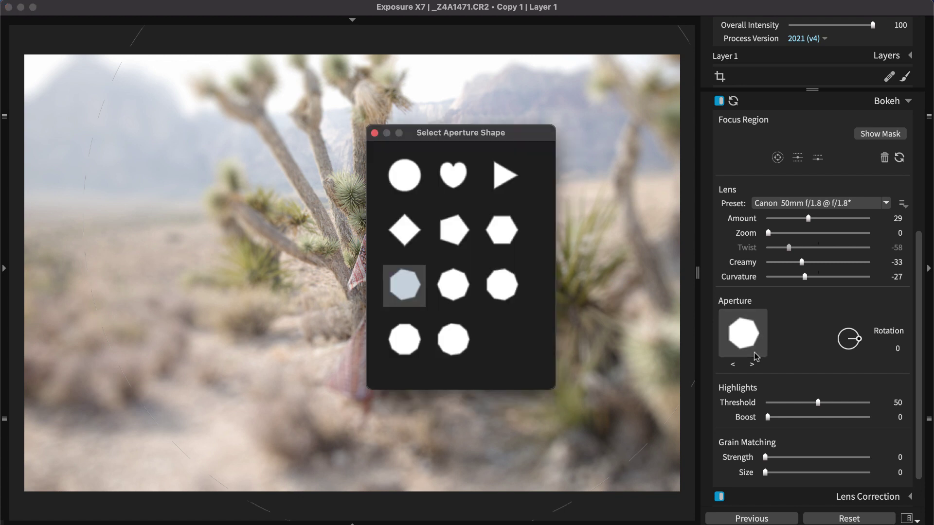
left_click(509, 225)
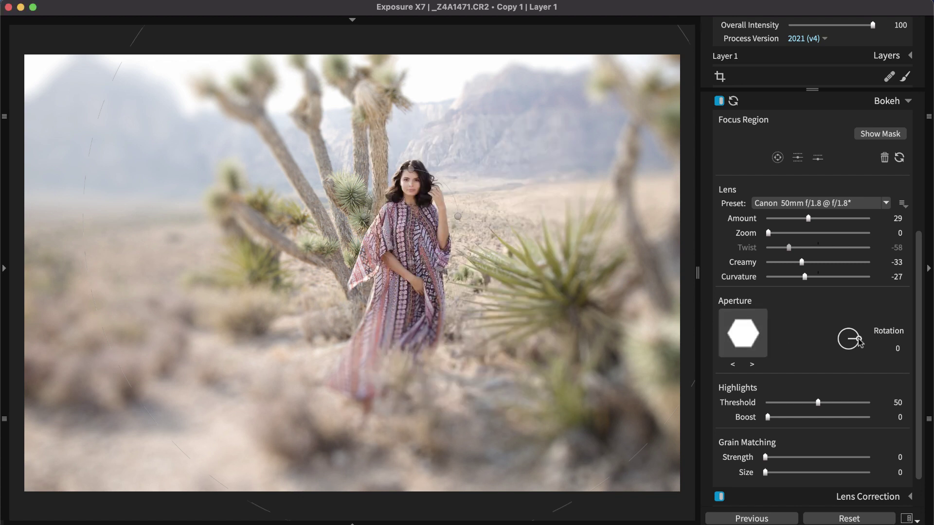
left_click_drag(859, 343, 858, 351)
mouse_move(819, 403)
left_mouse_down()
mouse_move(857, 404)
mouse_move(770, 419)
mouse_move(821, 418)
left_mouse_up()
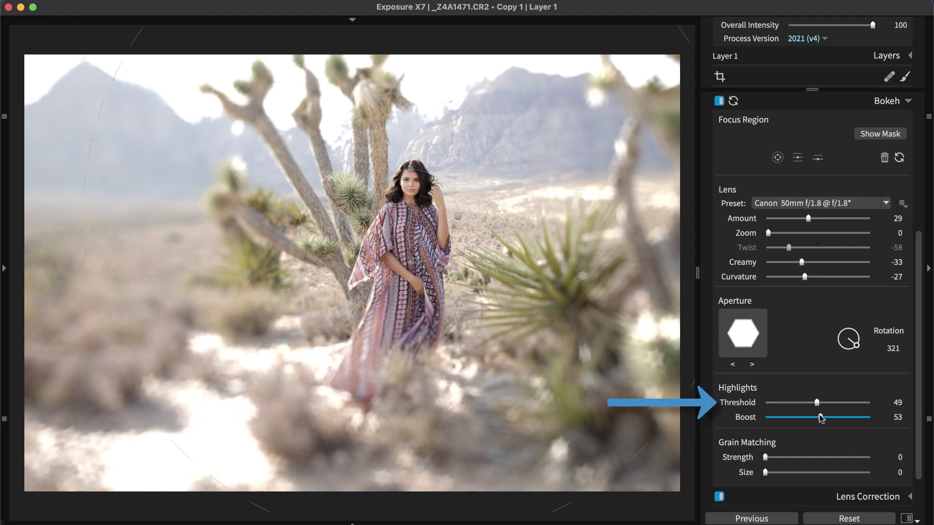
left_click_drag(822, 418, 796, 418)
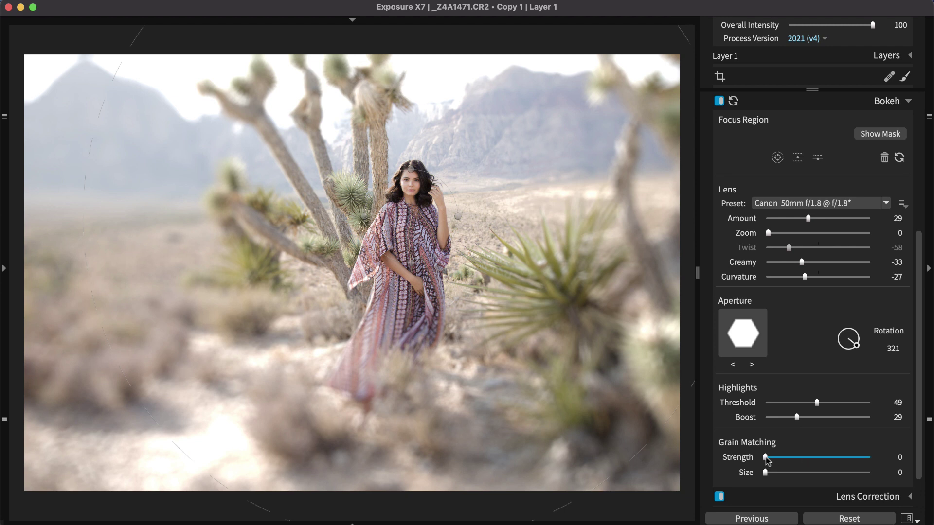
Set Grain Matching Strength and Size to 27, switching off the separate Grain adjustment
left_click_drag(765, 458, 819, 472)
scroll(888, 390, "up", 5)
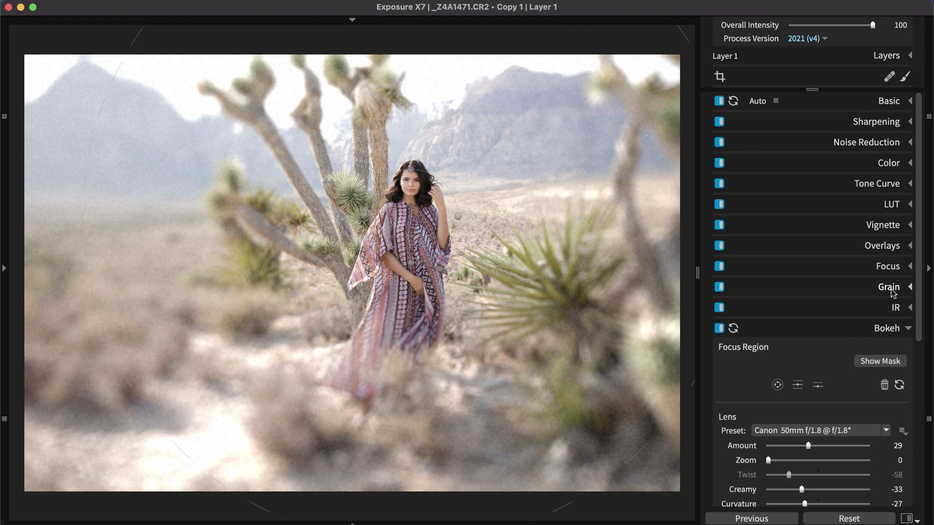
left_click(720, 288)
scroll(811, 271, "down", 5)
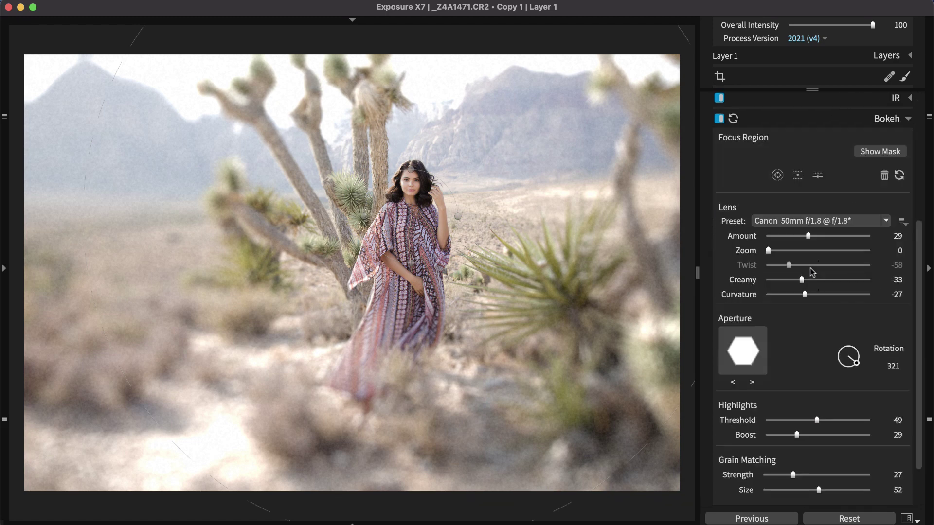
scroll(810, 268, "up", 1)
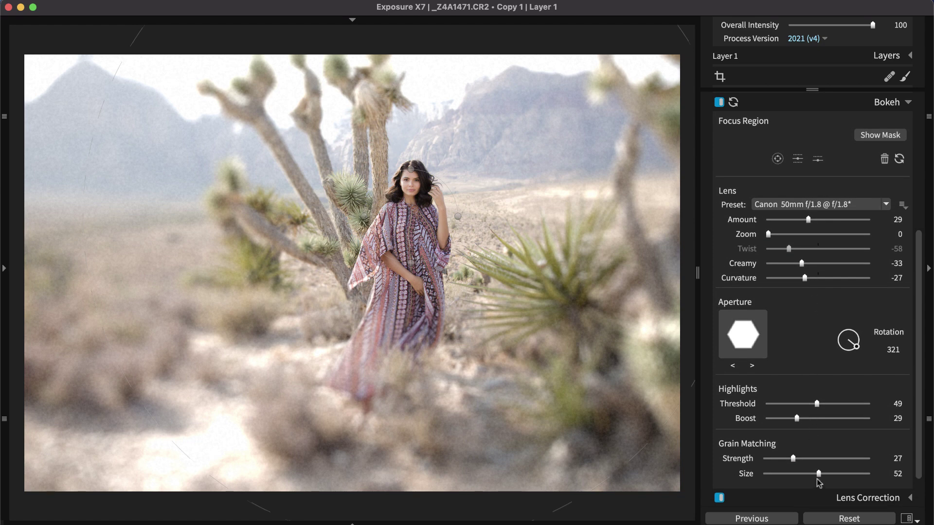
left_click_drag(818, 473, 794, 475)
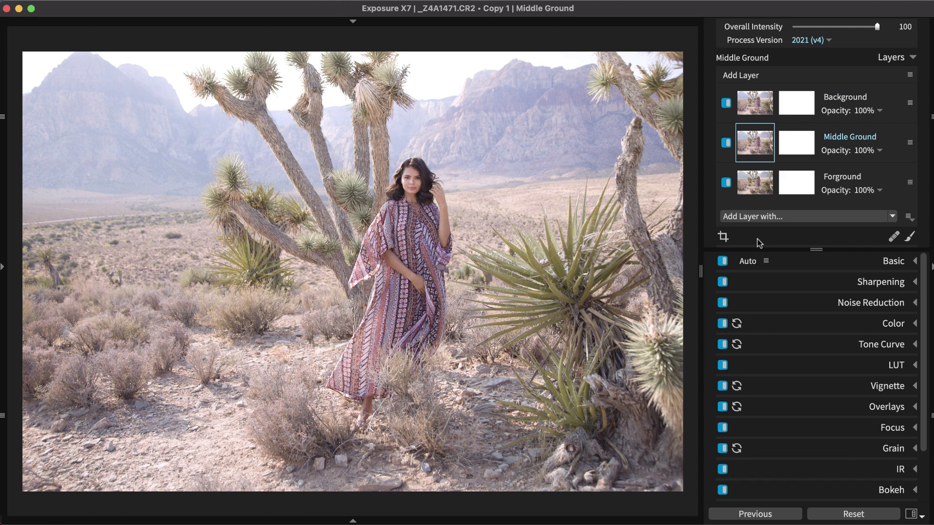
Open the Middle Ground layer's mask for editing with the Gradient tools
left_click(784, 152)
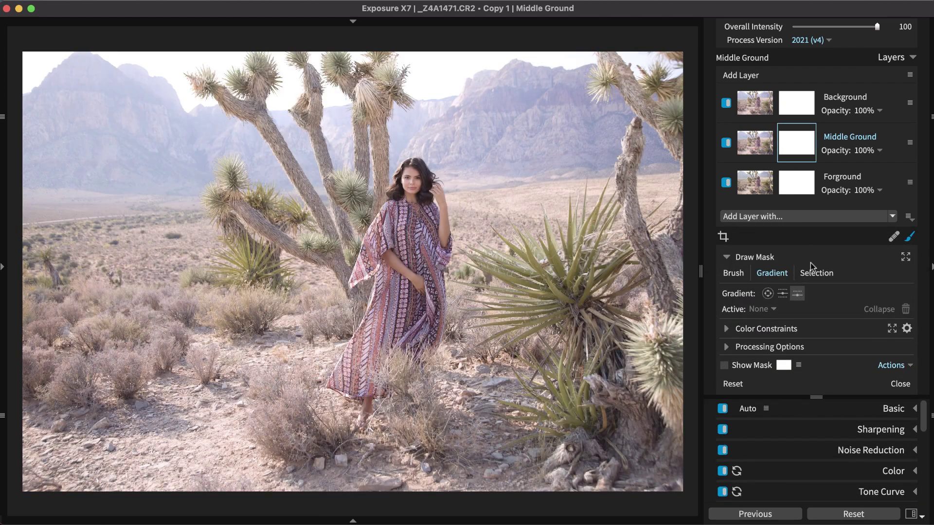
Lasso-select the model and Joshua tree as the Middle Ground layer's mask
left_click(812, 273)
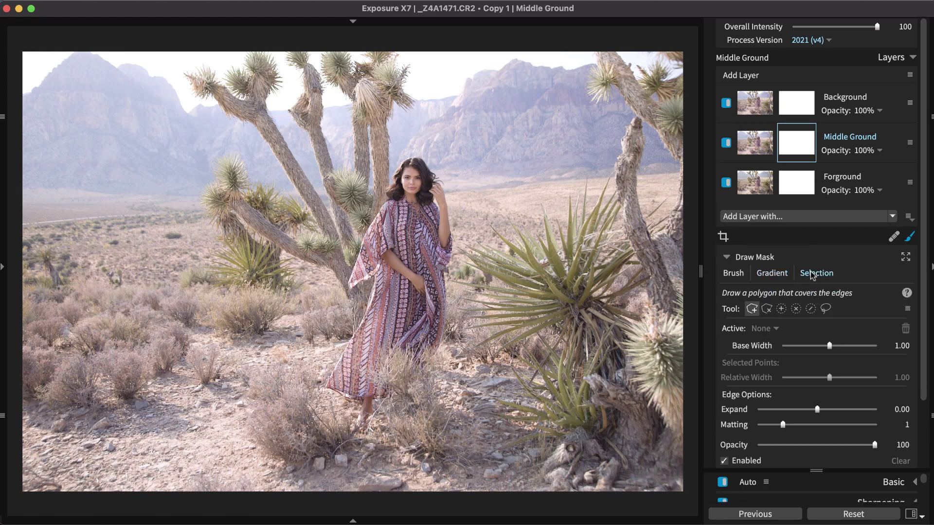
left_click(825, 309)
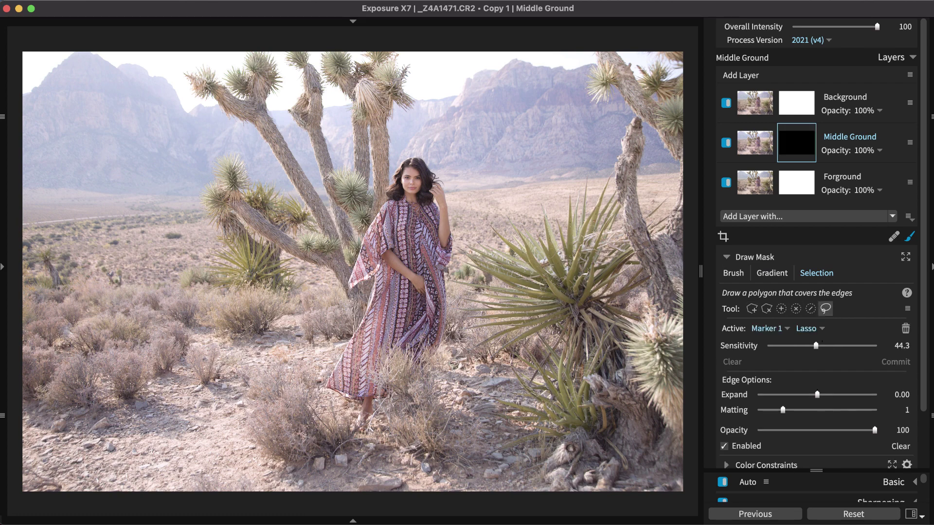
mouse_move(452, 370)
left_mouse_down()
mouse_move(442, 306)
mouse_move(467, 203)
mouse_move(461, 152)
mouse_move(409, 127)
mouse_move(425, 84)
mouse_move(417, 56)
mouse_move(378, 53)
mouse_move(331, 67)
mouse_move(266, 39)
mouse_move(237, 39)
mouse_move(213, 56)
mouse_move(189, 49)
mouse_move(171, 61)
mouse_move(178, 80)
mouse_move(285, 197)
mouse_move(232, 154)
mouse_move(208, 167)
mouse_move(215, 205)
mouse_move(307, 251)
mouse_move(325, 281)
mouse_move(352, 276)
mouse_move(351, 318)
mouse_move(329, 358)
mouse_move(336, 420)
mouse_move(372, 431)
mouse_move(417, 415)
mouse_move(453, 369)
left_mouse_up()
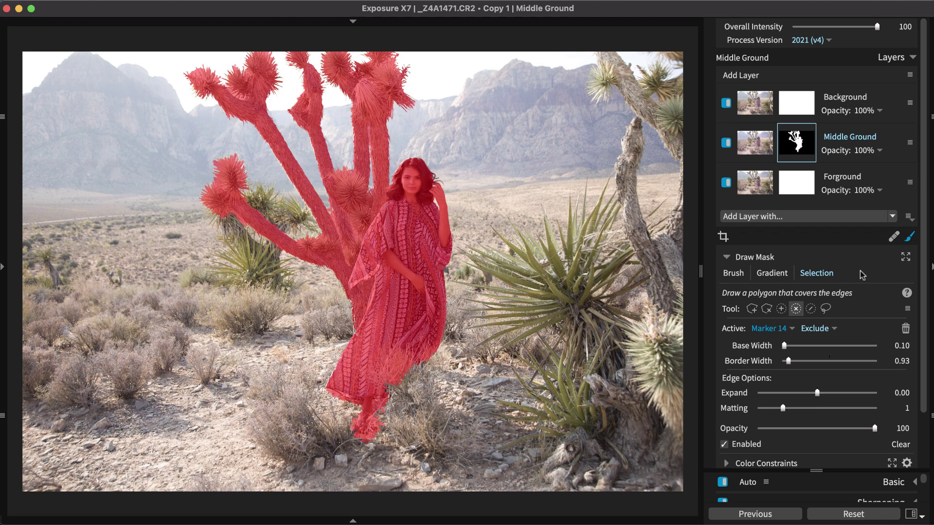
Mask the Forground layer with a bottom half-planar gradient, then copy the Middle Ground mask
left_click(796, 187)
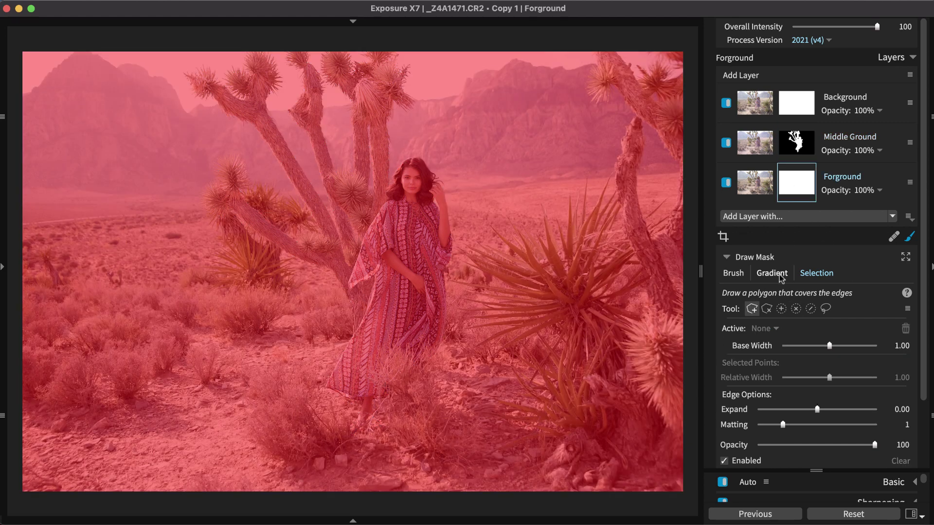
left_click(776, 273)
left_click(797, 294)
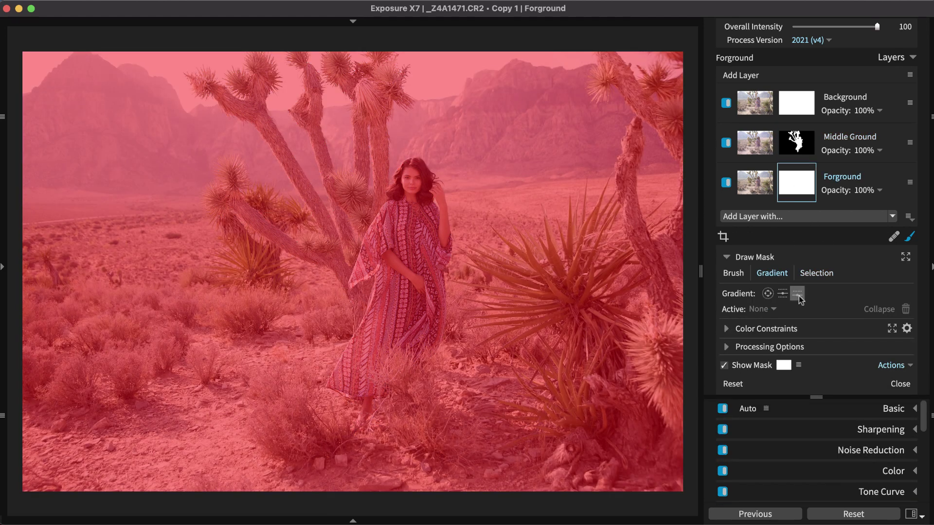
left_click(402, 448)
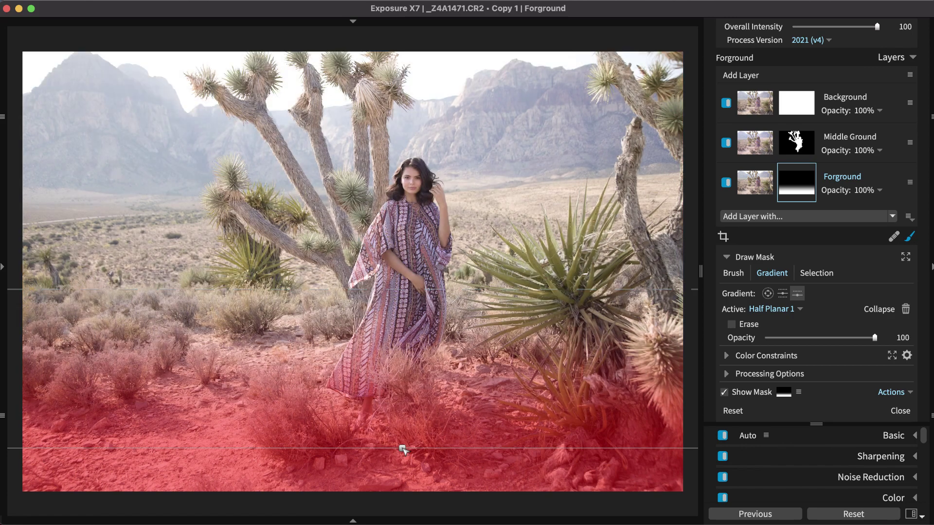
left_click_drag(444, 291, 444, 365)
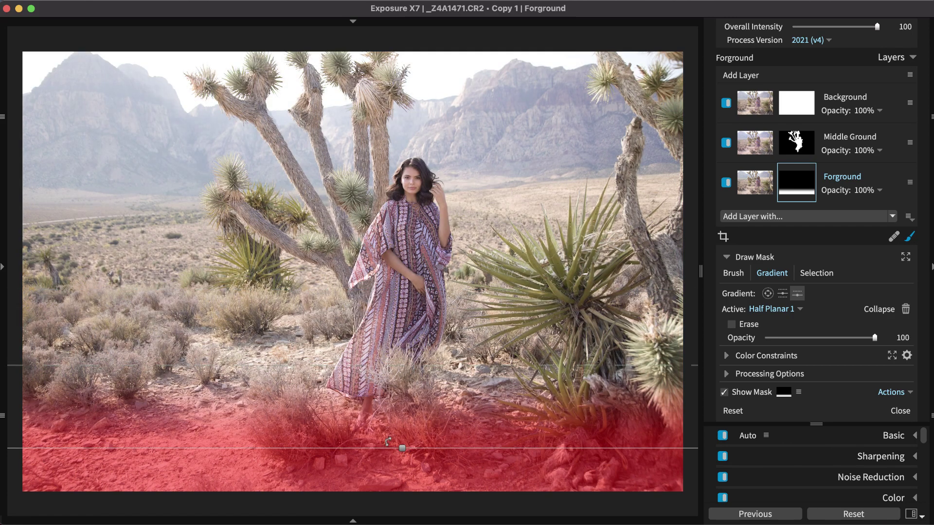
mouse_move(401, 448)
left_mouse_down()
mouse_move(402, 465)
mouse_move(402, 455)
left_mouse_up()
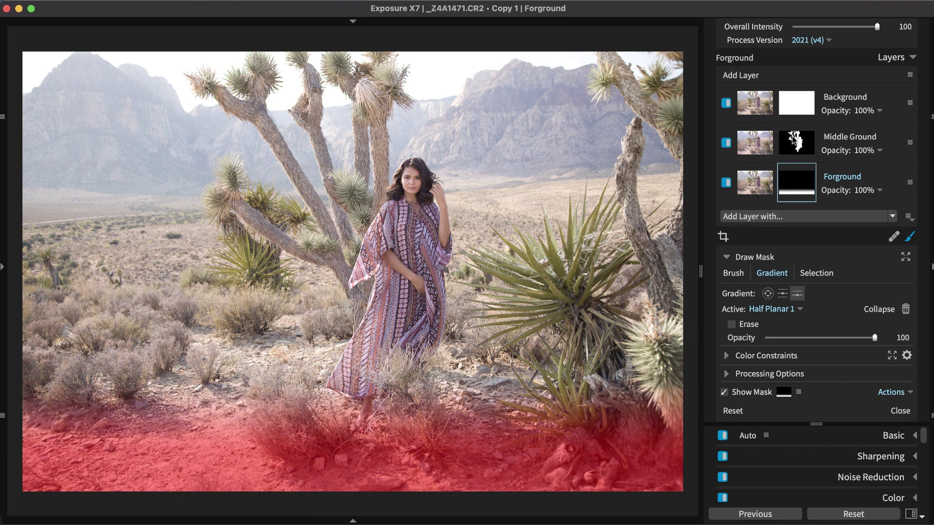
right_click(795, 138)
left_click(798, 143)
Paste the model and Joshua tree mask onto the Background layer
left_click(793, 108)
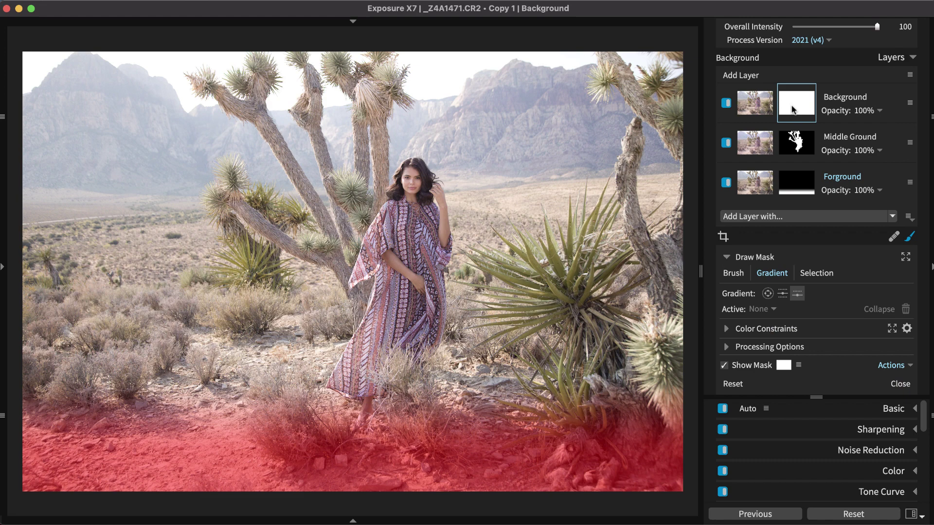
right_click(793, 108)
left_click(808, 128)
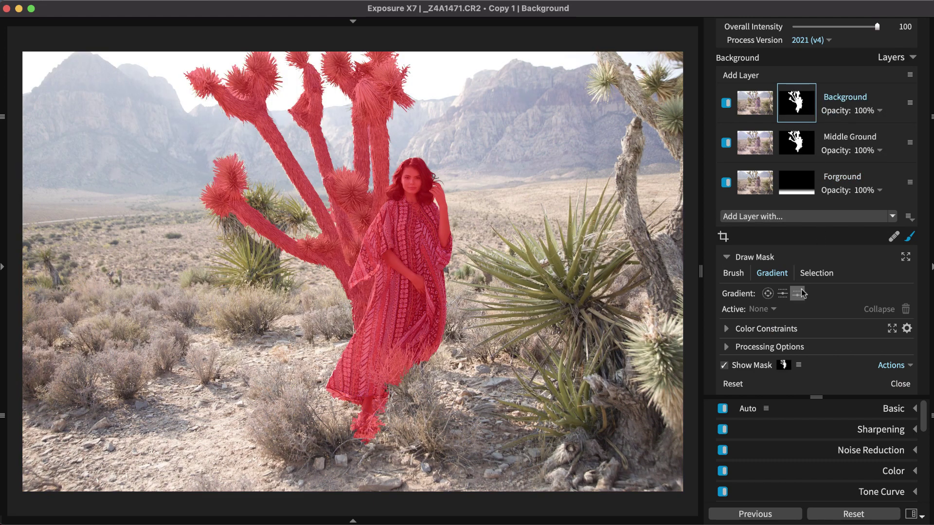
Add a half-planar gradient covering the near ground to the Background mask
left_click(514, 351)
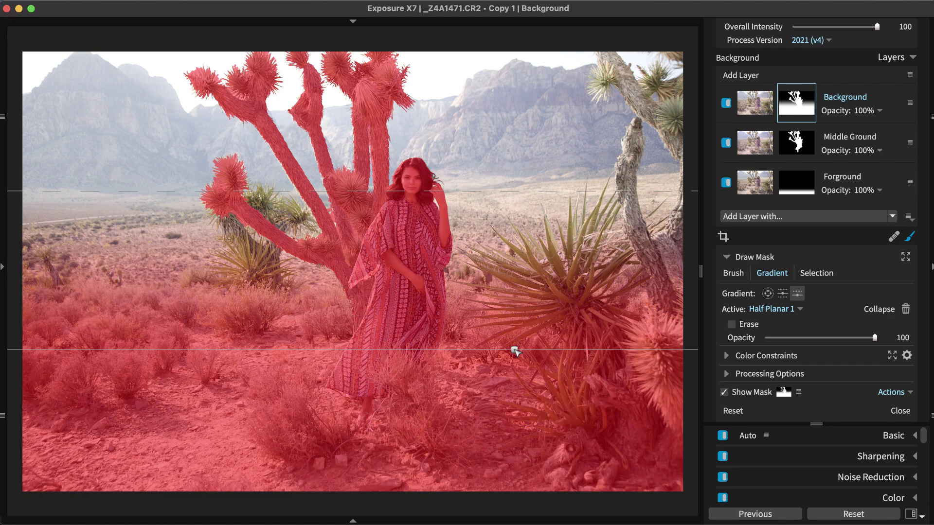
left_click_drag(514, 350, 448, 359)
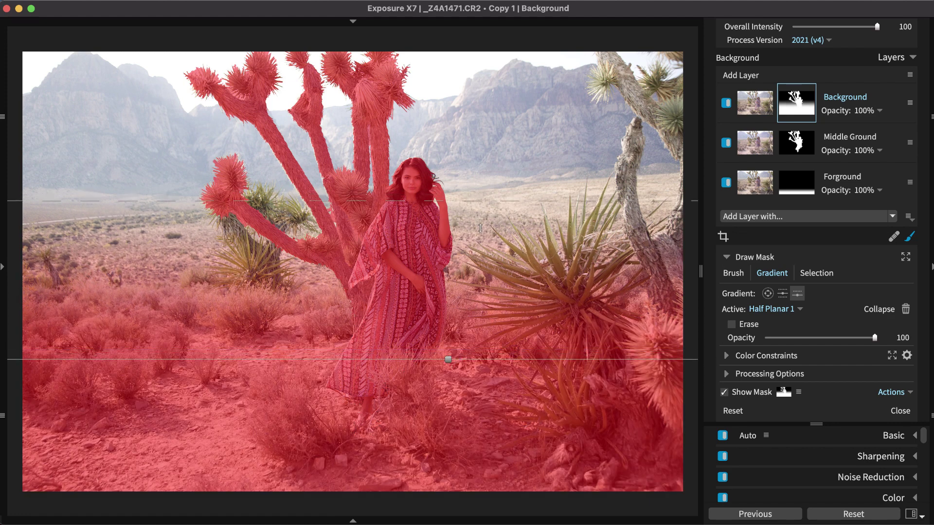
mouse_move(480, 201)
left_mouse_down()
mouse_move(472, 234)
mouse_move(474, 218)
left_mouse_up()
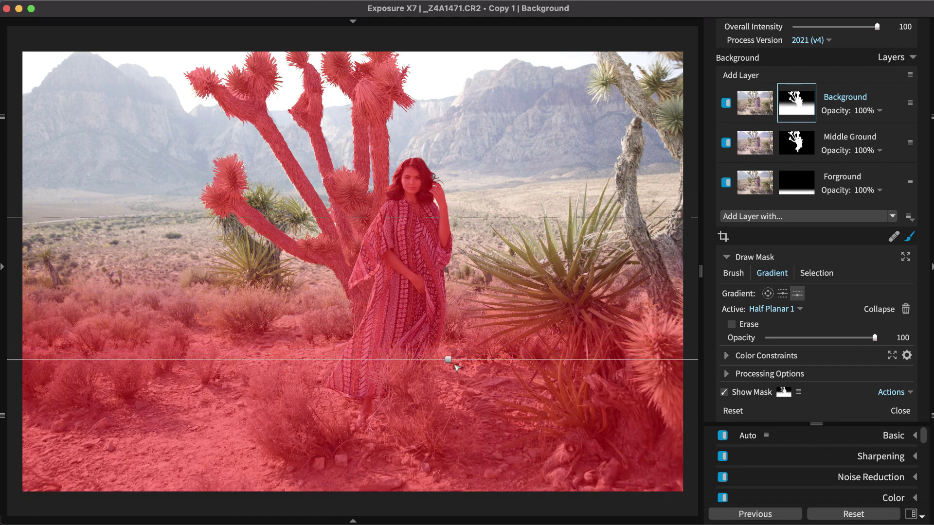
mouse_move(448, 360)
left_mouse_down()
mouse_move(453, 369)
mouse_move(452, 361)
left_mouse_up()
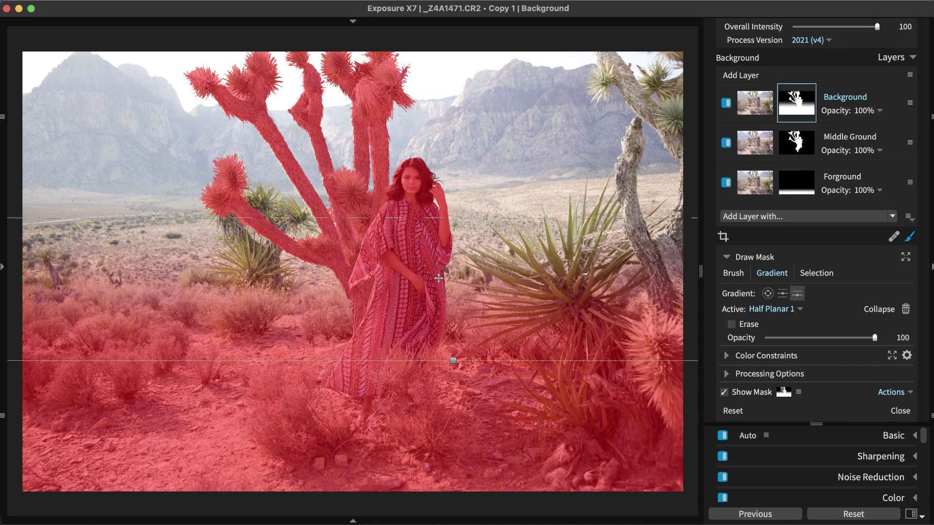
Invert the Background mask and close Draw Mask
left_click(893, 392)
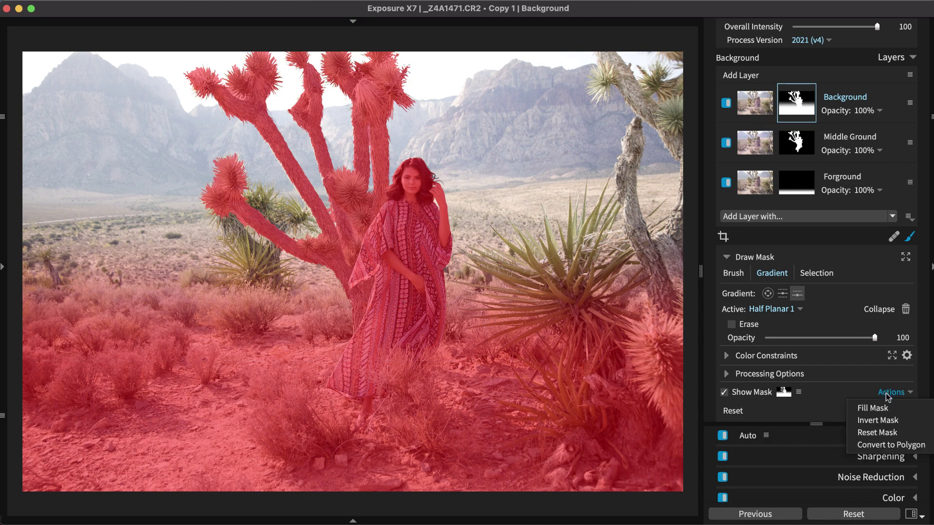
left_click(886, 421)
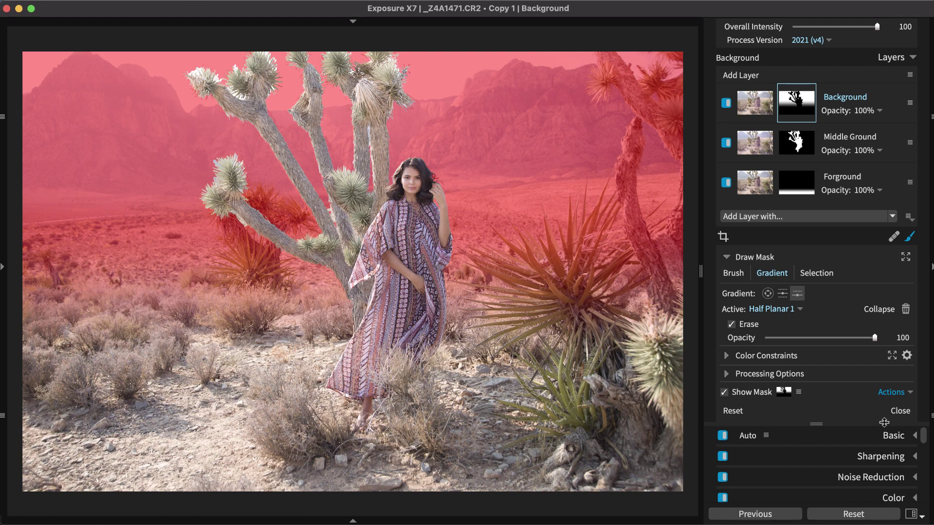
left_click(909, 238)
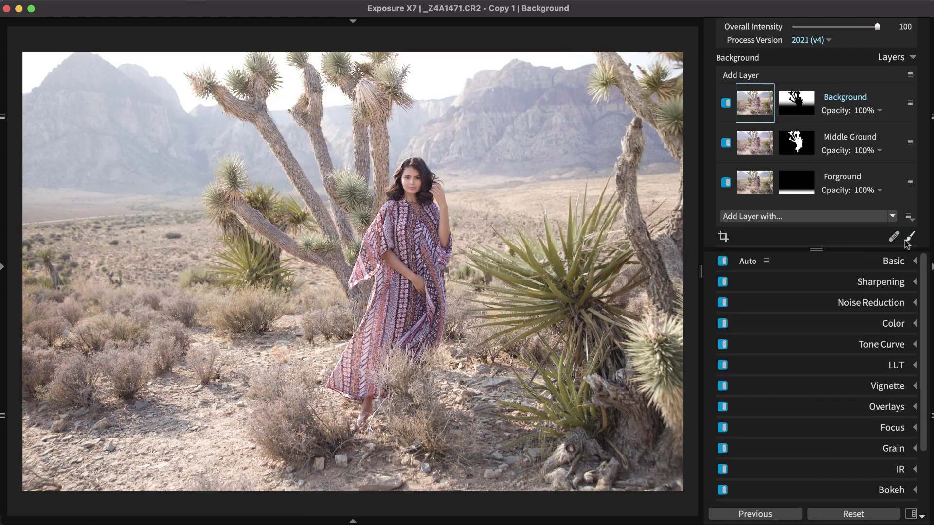
Apply the Canon 85mm f/1.2L @ f/5.6 bokeh to Background at Amount 16, Creamy 35, deleting the focus region
left_click(848, 488)
left_click(839, 364)
mouse_move(827, 404)
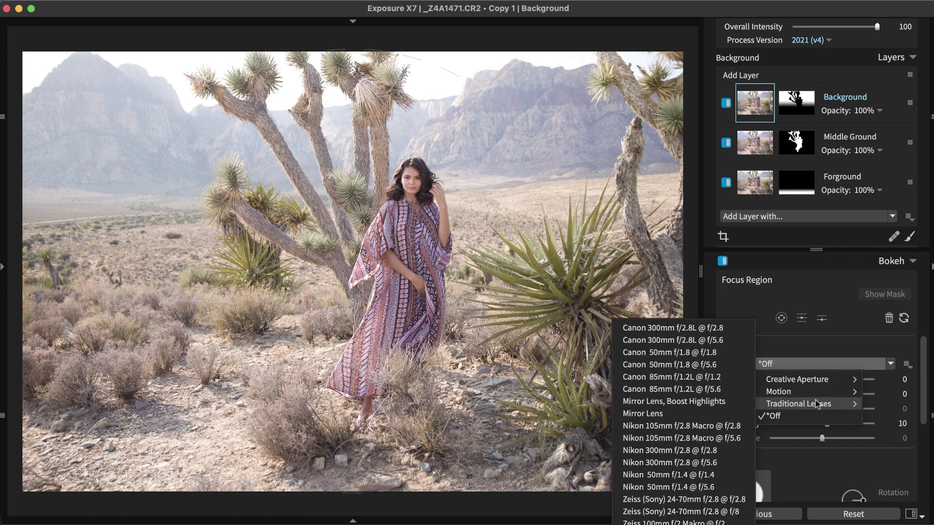
left_click(711, 388)
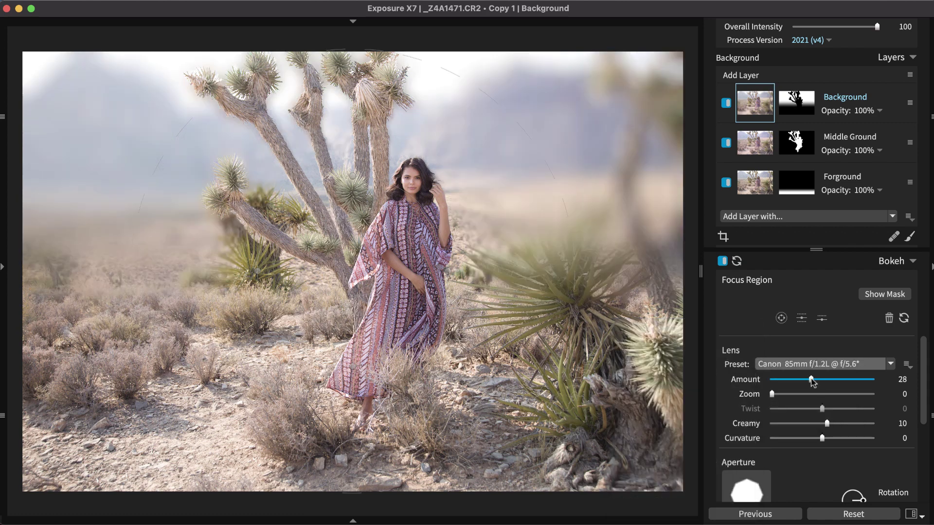
left_click_drag(820, 380, 794, 379)
left_click_drag(827, 423, 839, 423)
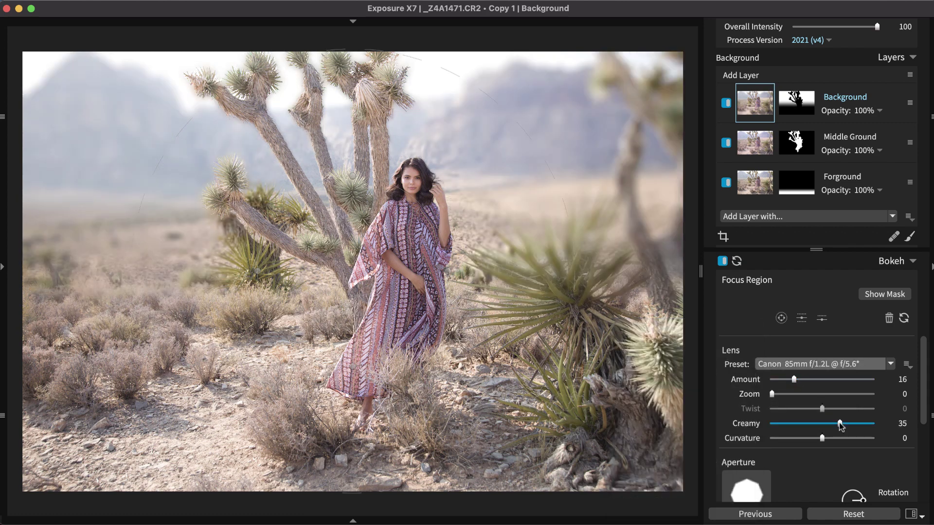
left_click(887, 322)
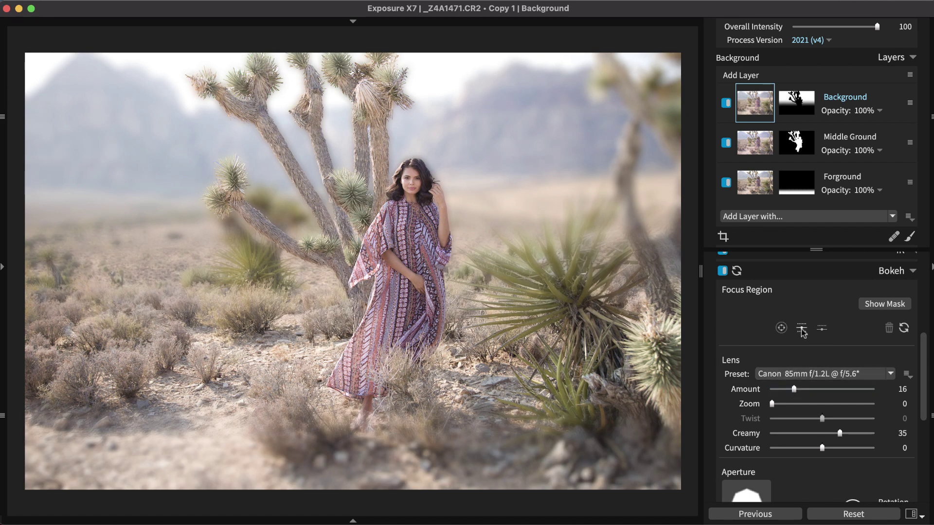
Copy Background's bokeh adjustments onto the Forground layer and lower its Amount to 9
right_click(755, 108)
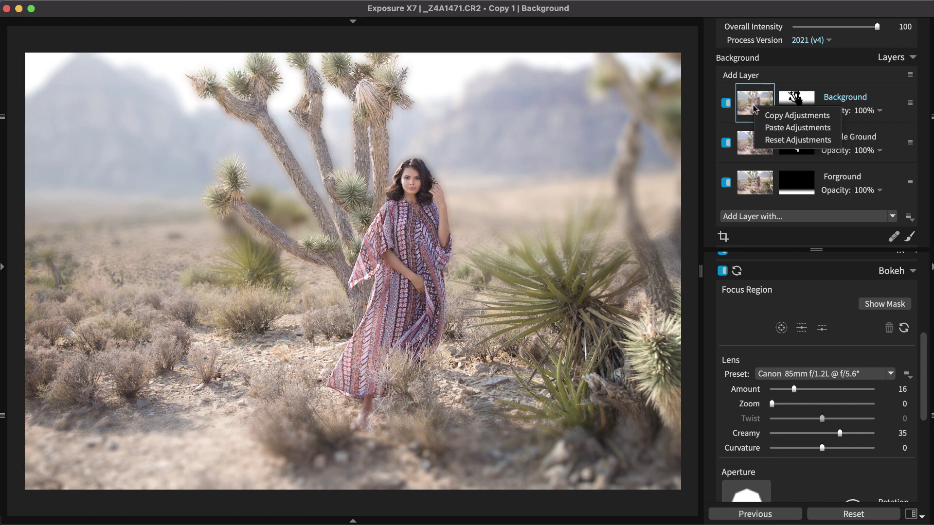
left_click(767, 116)
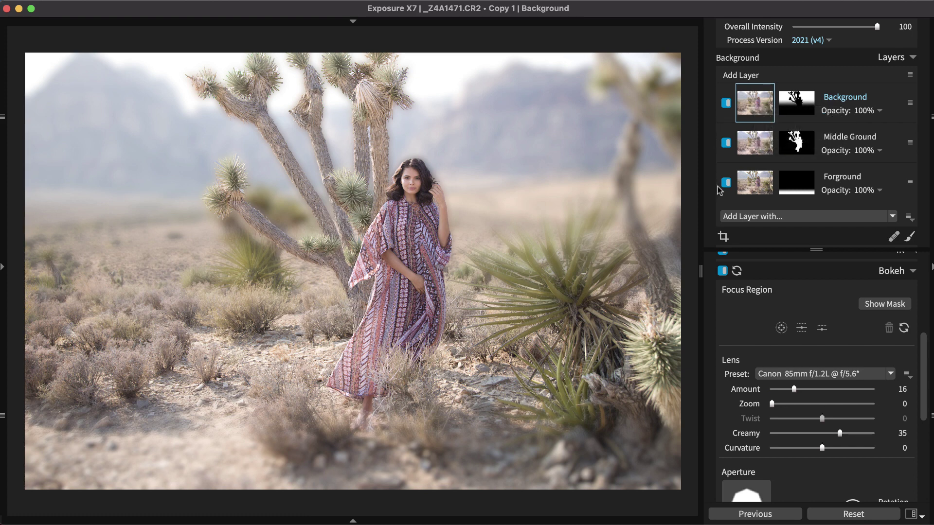
right_click(744, 190)
left_click(760, 208)
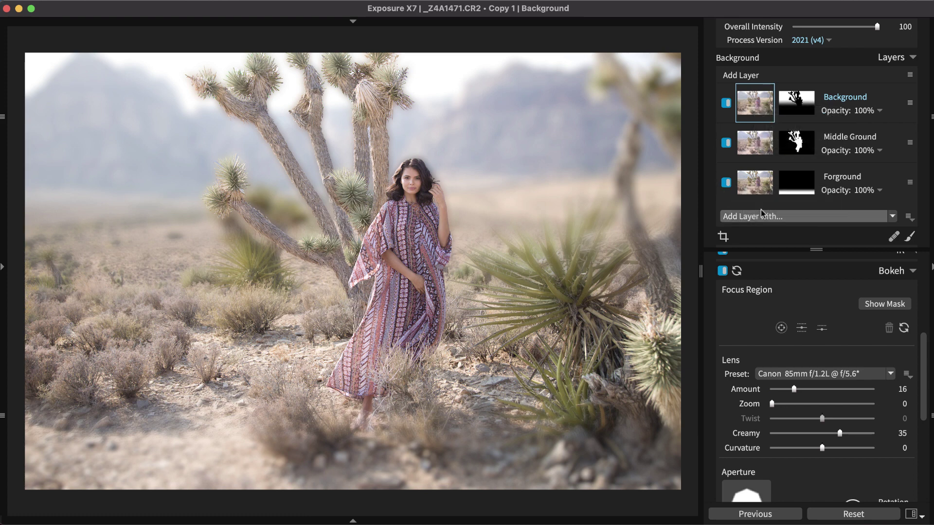
left_click(762, 192)
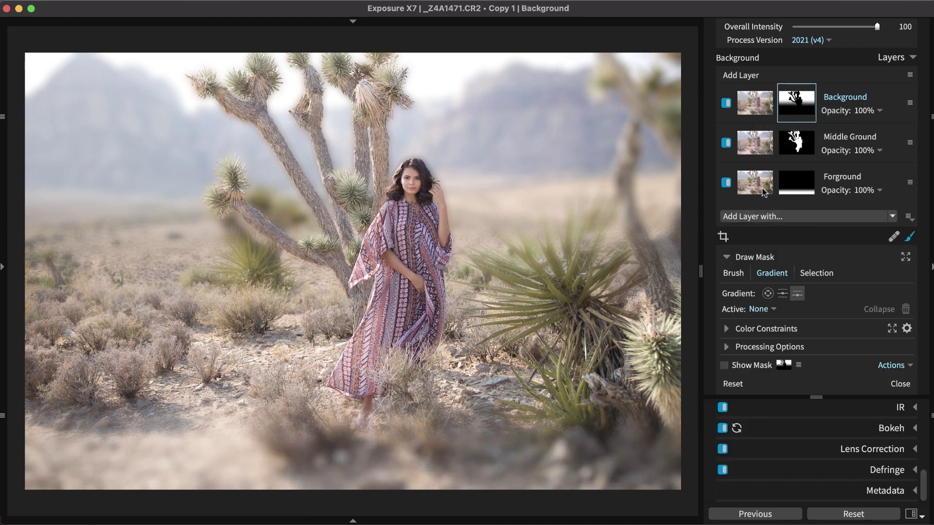
left_click(890, 428)
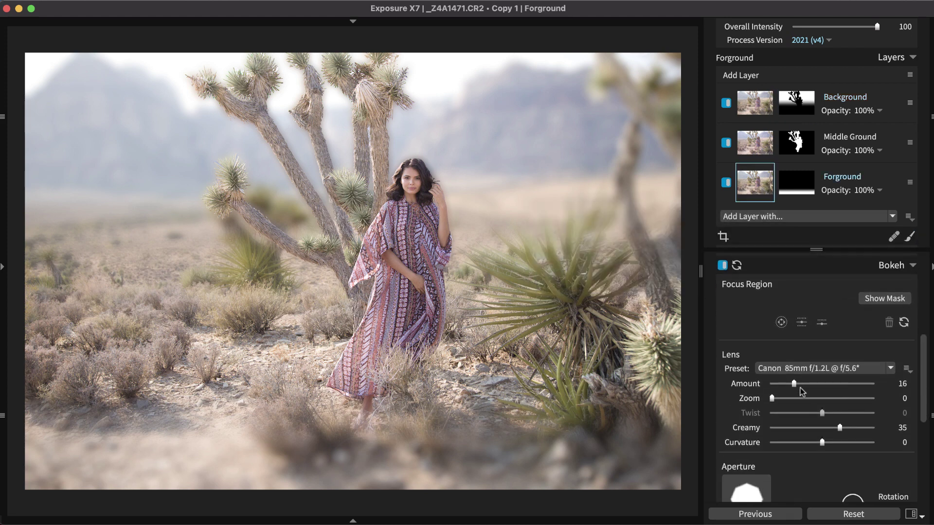
left_click_drag(792, 387, 784, 386)
Collapse the Bokeh panel to show only the adjustment panel list
left_click(881, 267)
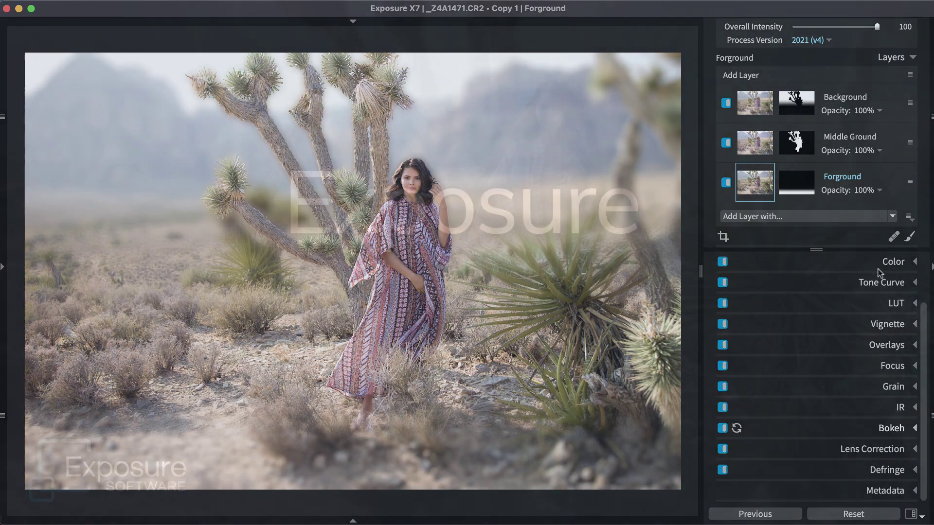